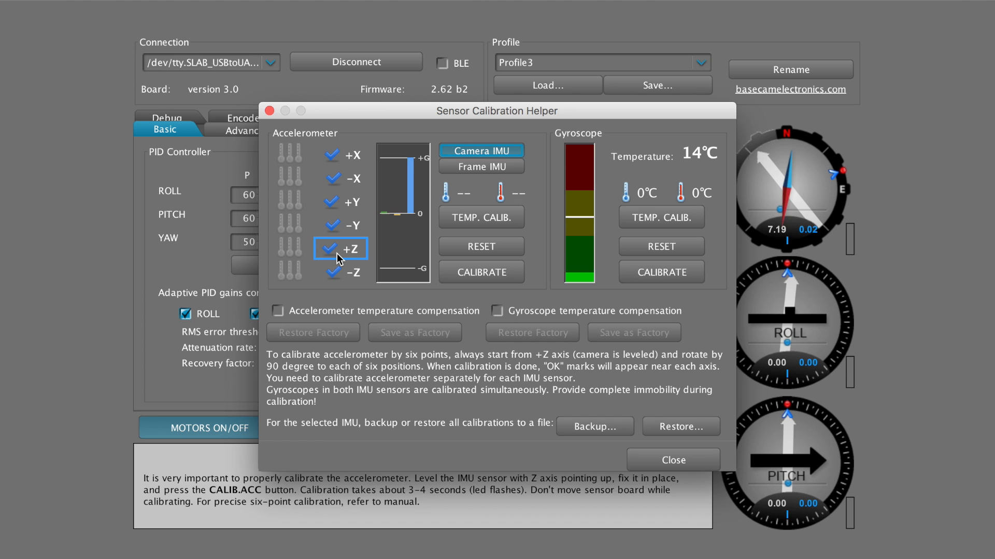
Run the accelerometer calibration in the Sensor Calibration Helper, then close the helper
{"action": "left_click_drag", "start_coordinate": [395, 118], "coordinate": [349, 58]}
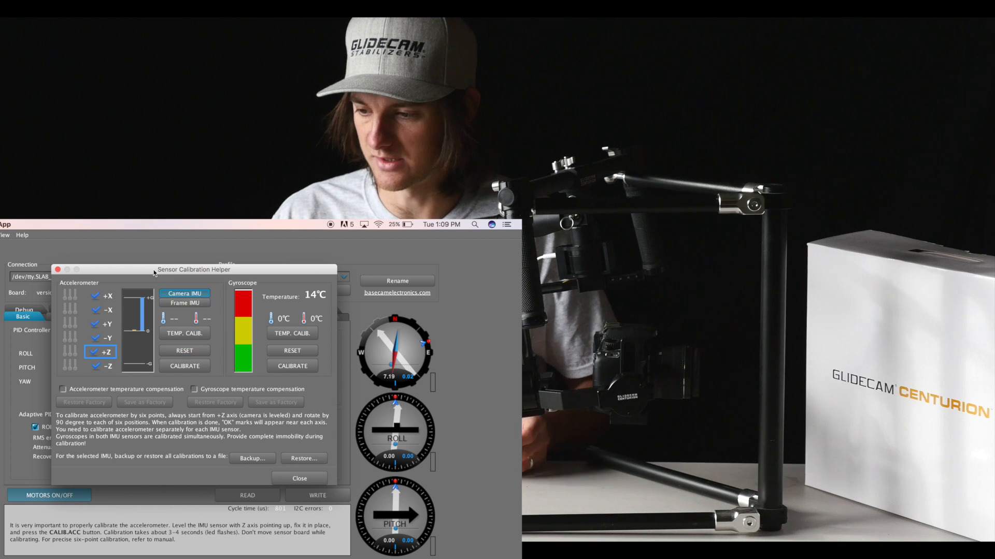
{"action": "left_click", "coordinate": [175, 366]}
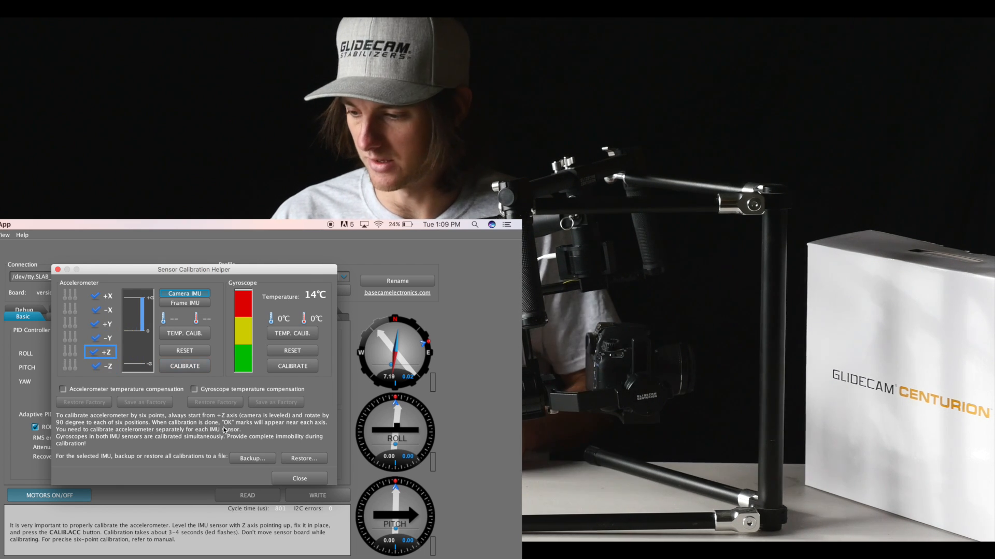
{"action": "left_click", "coordinate": [299, 480]}
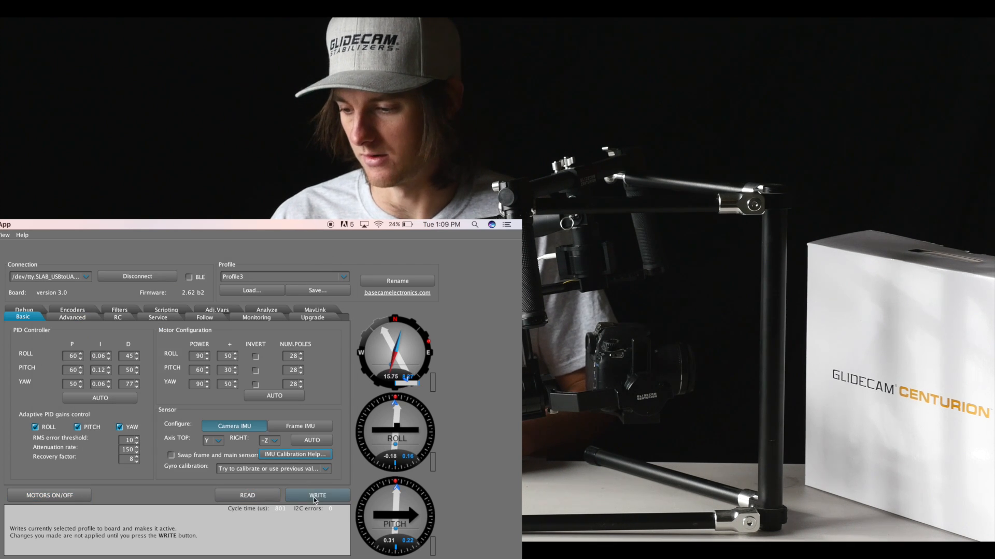
Write the current profile settings to the board and toggle the motors on
{"action": "left_click", "coordinate": [315, 496]}
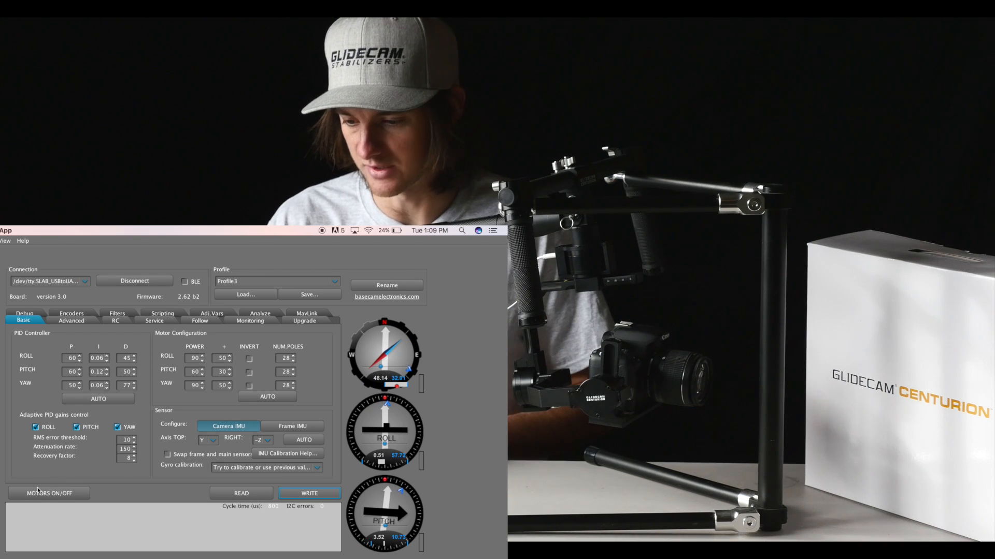
{"action": "left_click", "coordinate": [43, 496]}
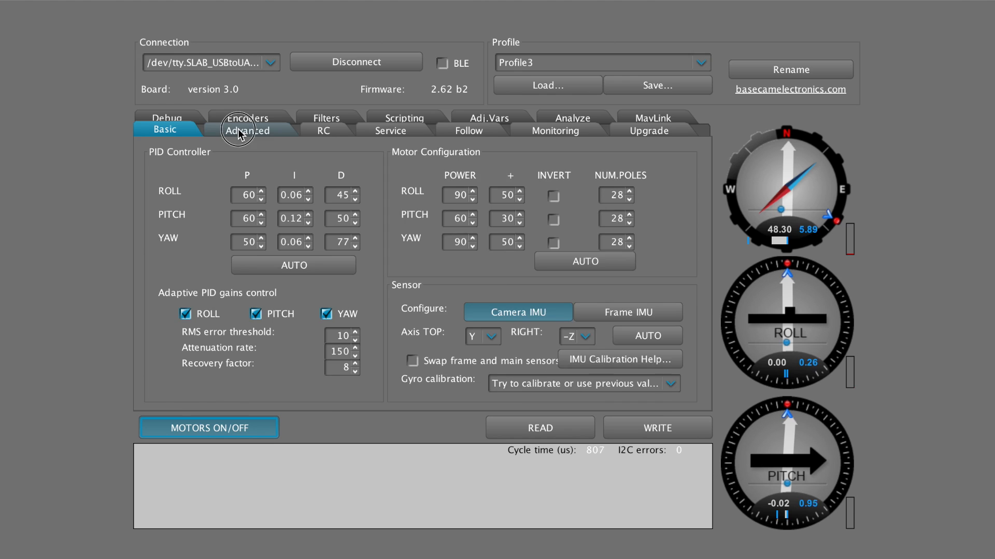
In the Advanced settings, enable Set to normal position on profile switch and Center YAW axis at start-up, then write to the board
{"action": "left_click", "coordinate": [240, 132]}
{"action": "mouse_move", "coordinate": [377, 250]}
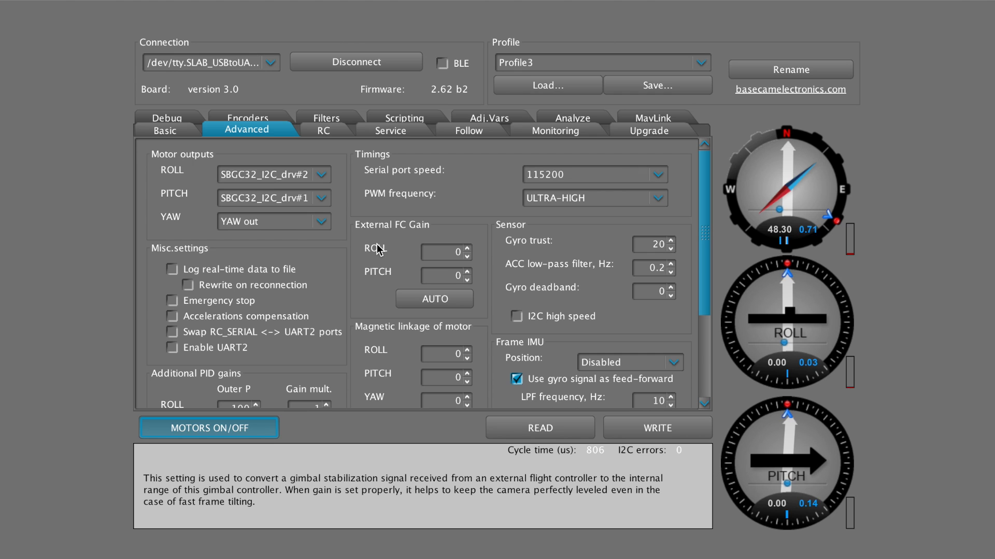
{"action": "mouse_move", "coordinate": [303, 320]}
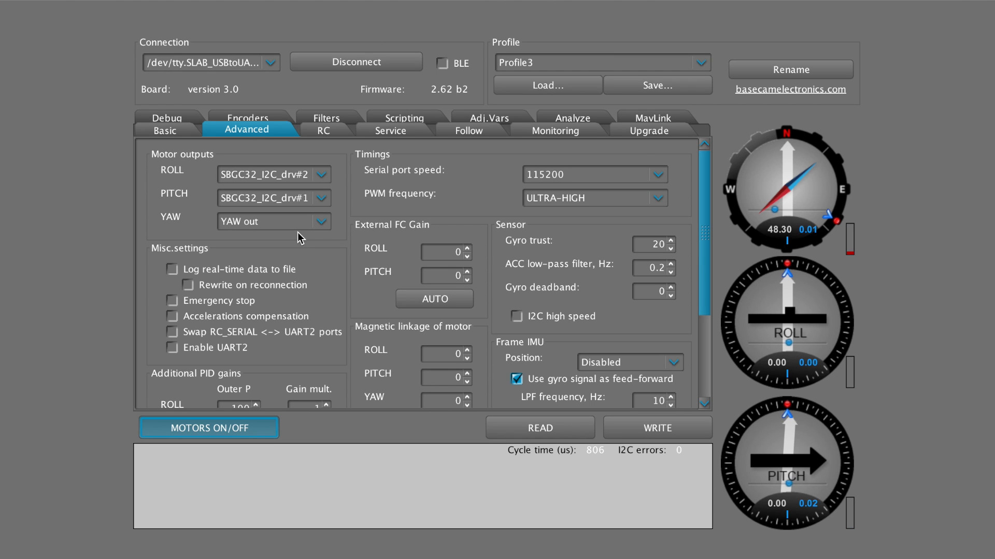
{"action": "scroll", "coordinate": [298, 232], "scroll_direction": "down", "scroll_amount": 1}
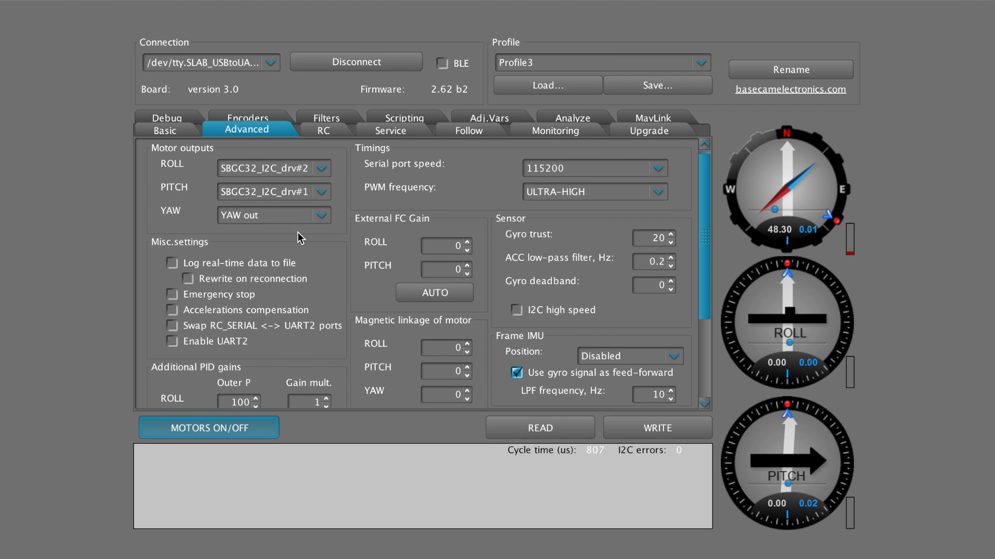
{"action": "left_click", "coordinate": [706, 254]}
{"action": "left_click_drag", "start_coordinate": [705, 254], "coordinate": [702, 339]}
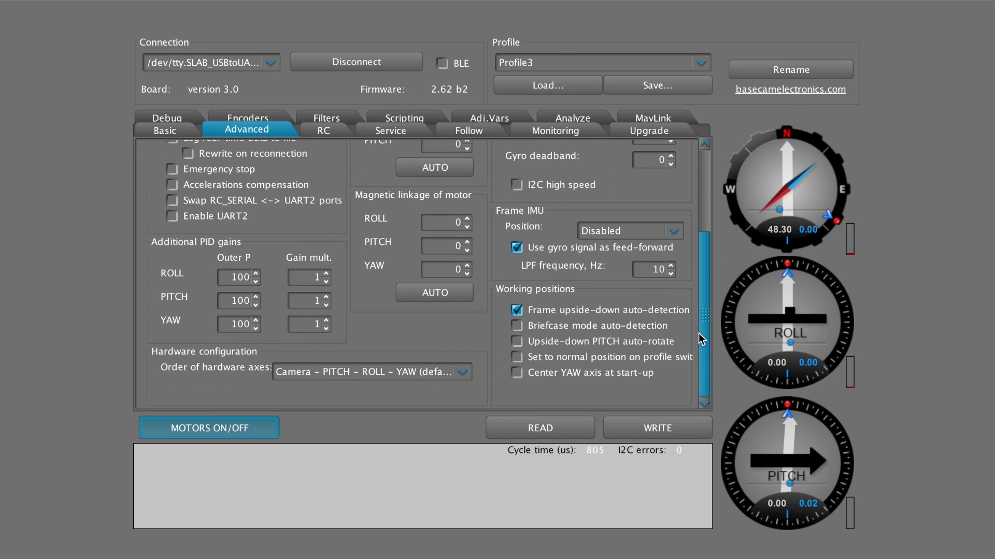
{"action": "mouse_move", "coordinate": [573, 306]}
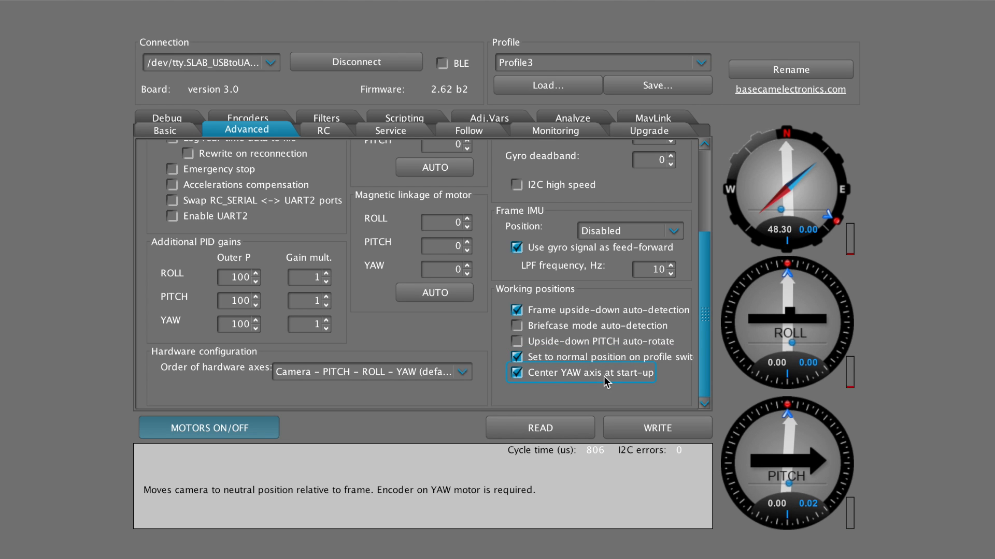
{"action": "left_click", "coordinate": [641, 429]}
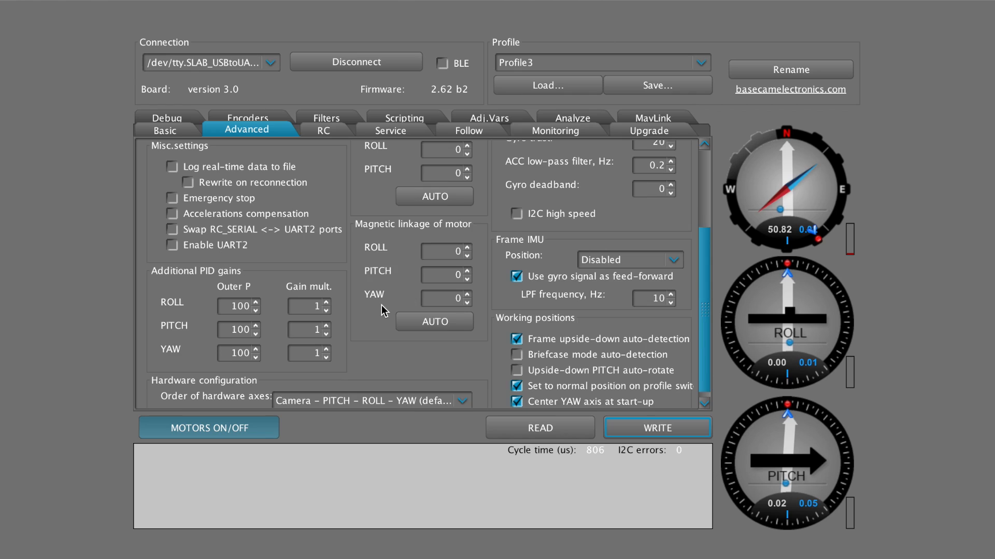
In the RC control settings, set the PITCH speed to 40 and write it to the board
{"action": "scroll", "coordinate": [341, 178], "scroll_direction": "up", "scroll_amount": 1}
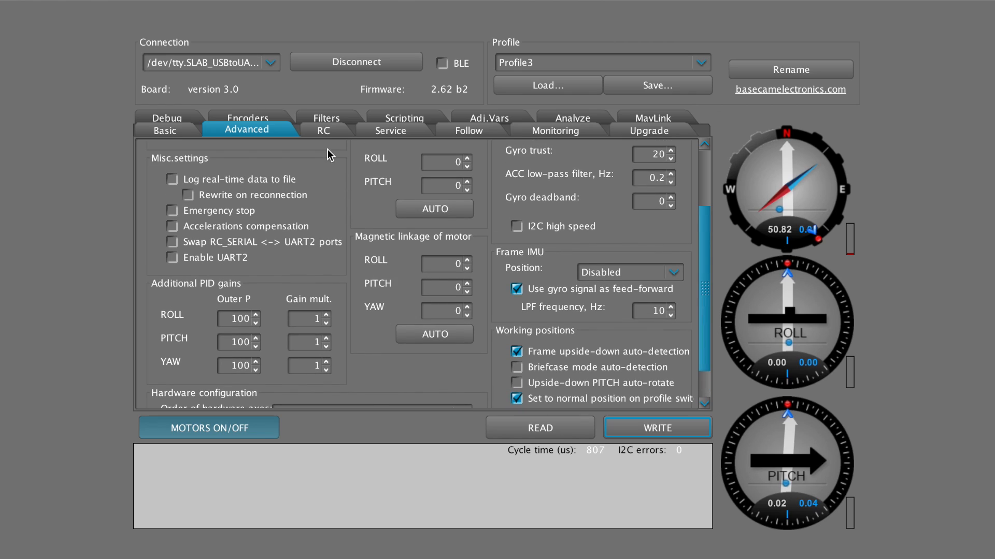
{"action": "left_click", "coordinate": [324, 132]}
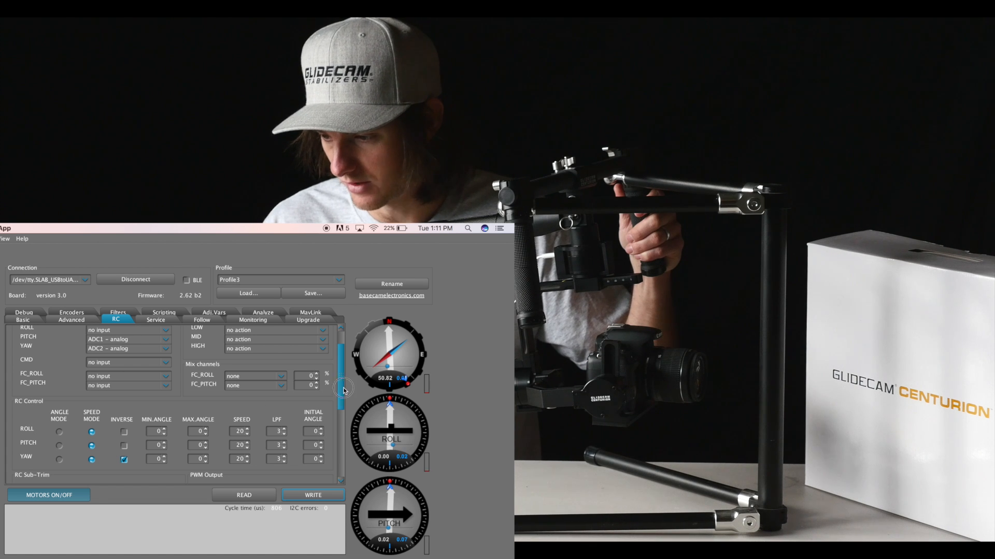
{"action": "left_click_drag", "start_coordinate": [706, 260], "coordinate": [705, 273]}
{"action": "left_click_drag", "start_coordinate": [342, 404], "coordinate": [335, 423]}
{"action": "mouse_move", "coordinate": [241, 397]}
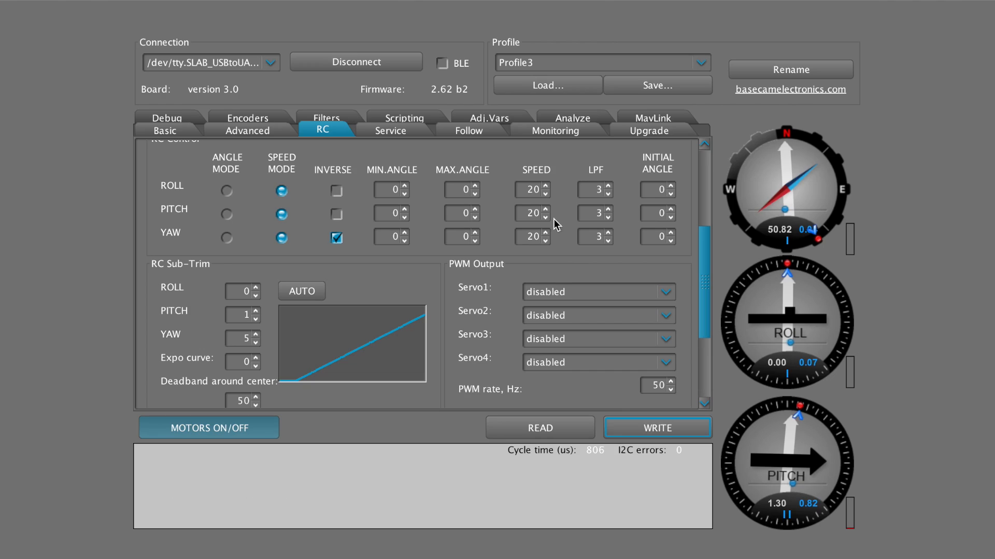
{"action": "left_click", "coordinate": [531, 214]}
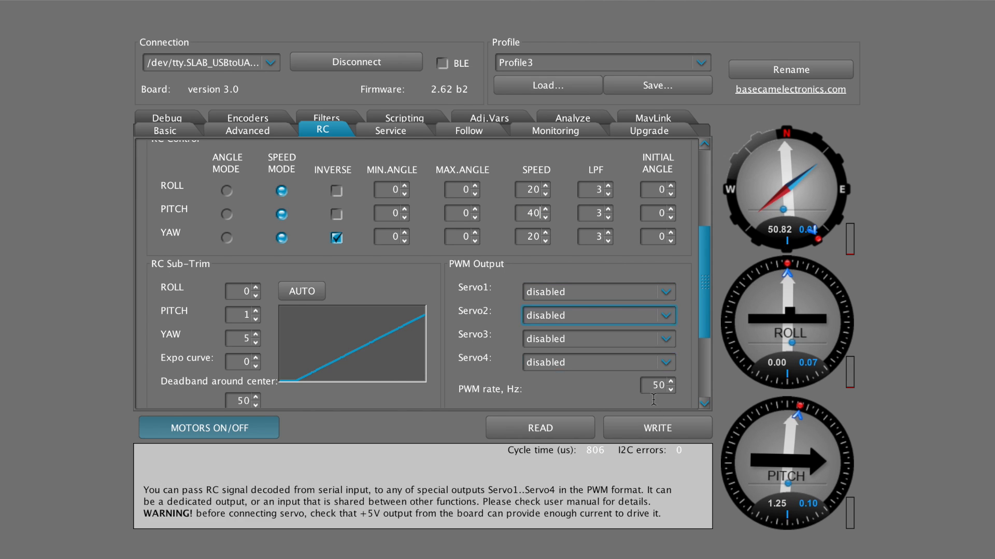
{"action": "left_click", "coordinate": [657, 430]}
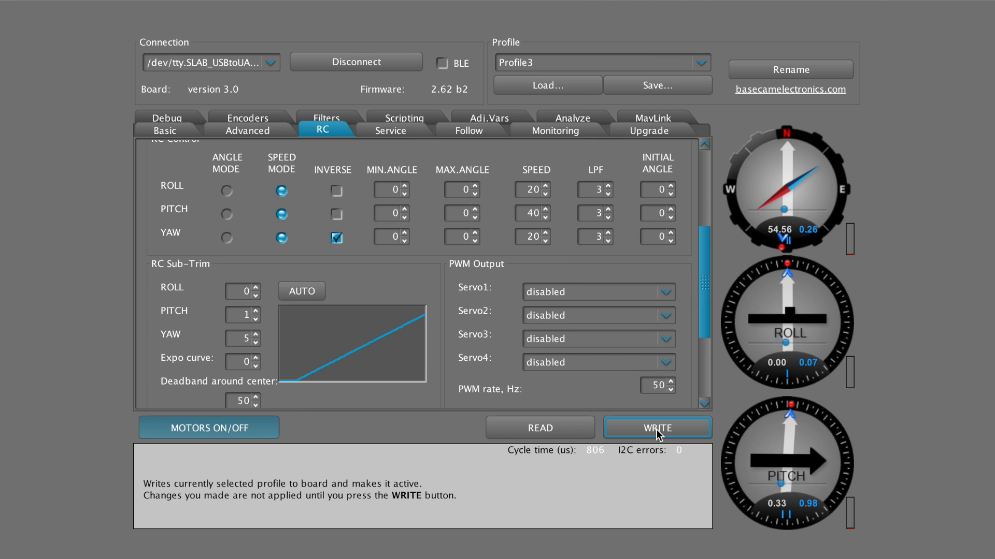
Set the PITCH speed back to 20 and write it to the board
{"action": "left_click", "coordinate": [532, 212]}
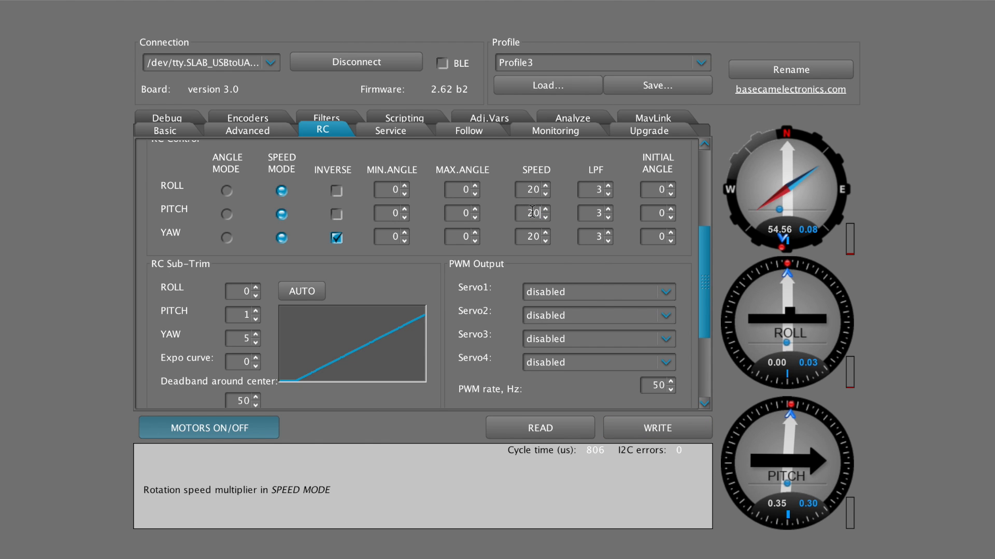
{"action": "left_click", "coordinate": [654, 428]}
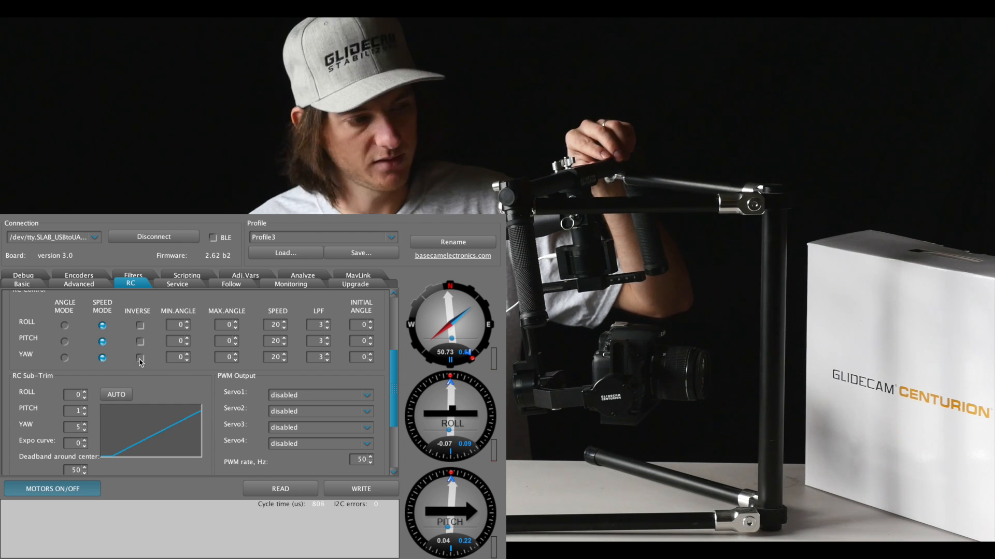
Turn off Inverse for the YAW axis in RC control and write the profile to the board
{"action": "left_click", "coordinate": [357, 493]}
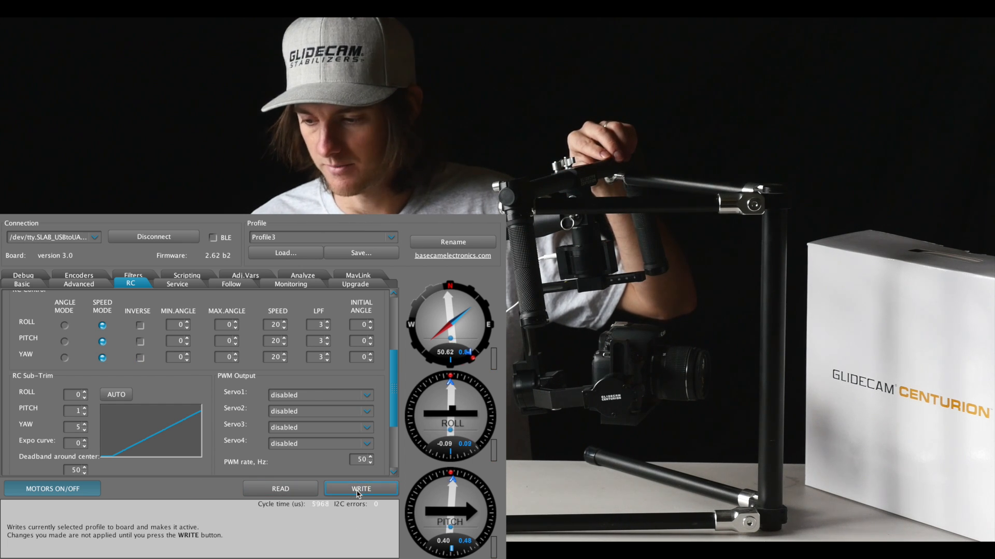
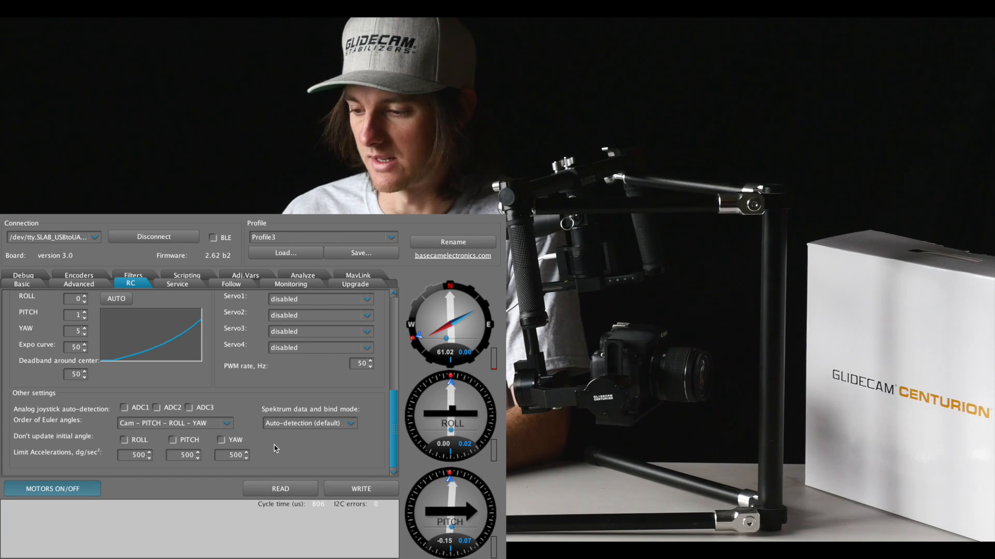
Scroll through the RC control settings and switch to the Service settings
{"action": "scroll", "coordinate": [311, 430], "scroll_direction": "up", "scroll_amount": 1}
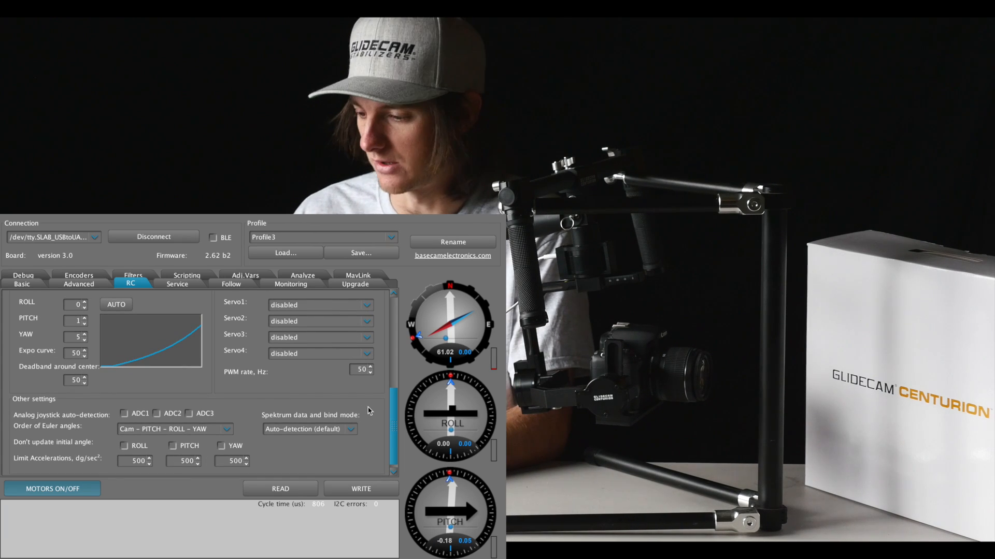
{"action": "left_click_drag", "start_coordinate": [393, 406], "coordinate": [390, 362]}
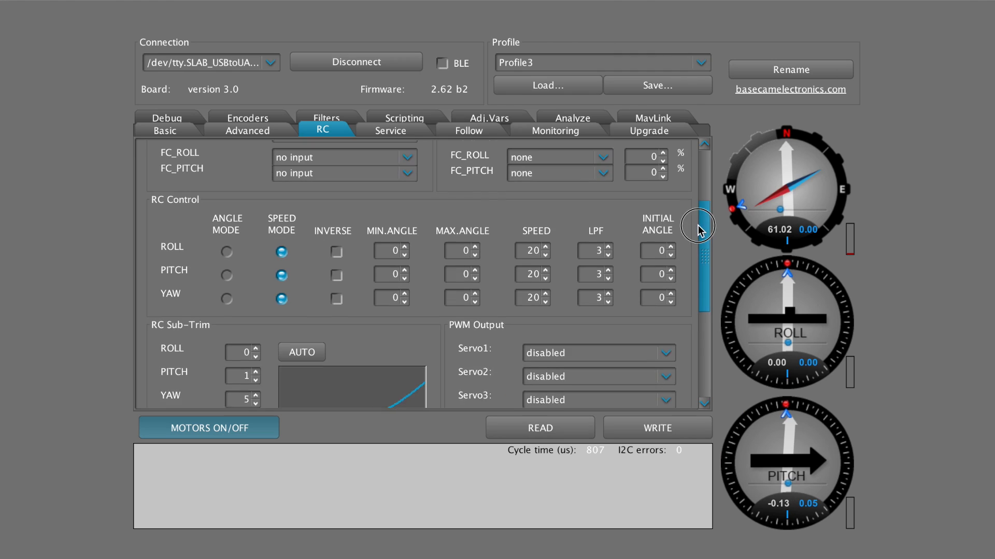
{"action": "left_click_drag", "start_coordinate": [698, 227], "coordinate": [700, 215]}
{"action": "mouse_move", "coordinate": [598, 284]}
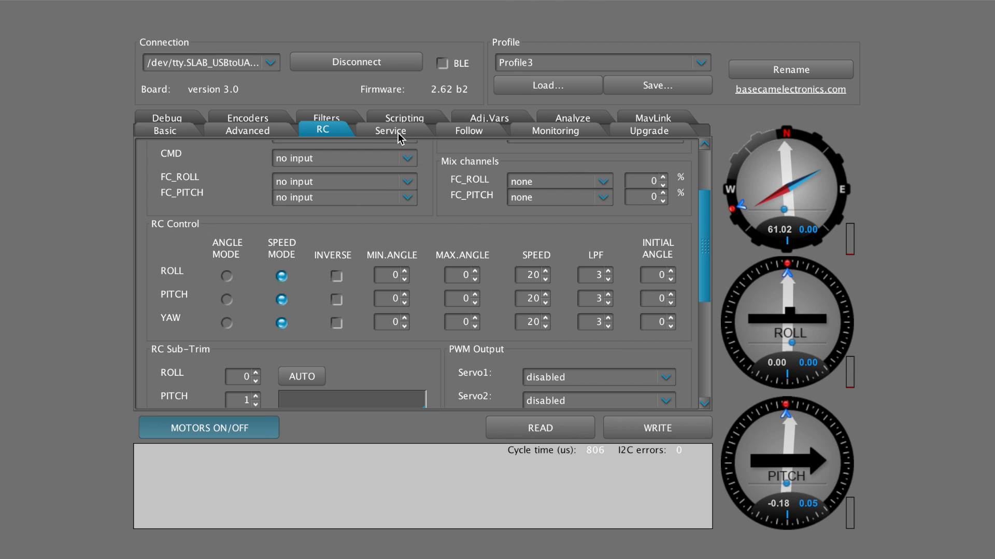
{"action": "left_click", "coordinate": [397, 136]}
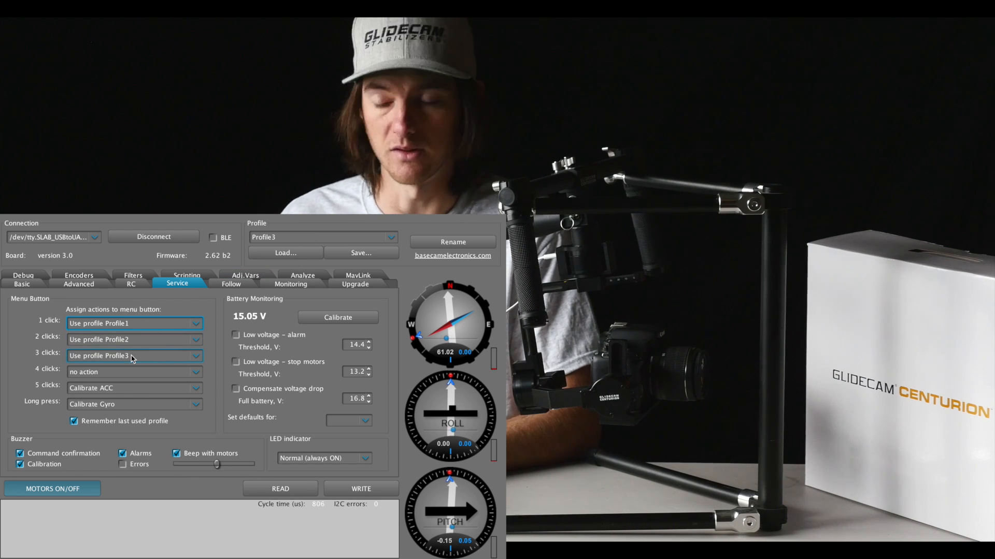
Examine the profile list and the actions available for the menu button's 4-clicks assignment
{"action": "left_click", "coordinate": [275, 239]}
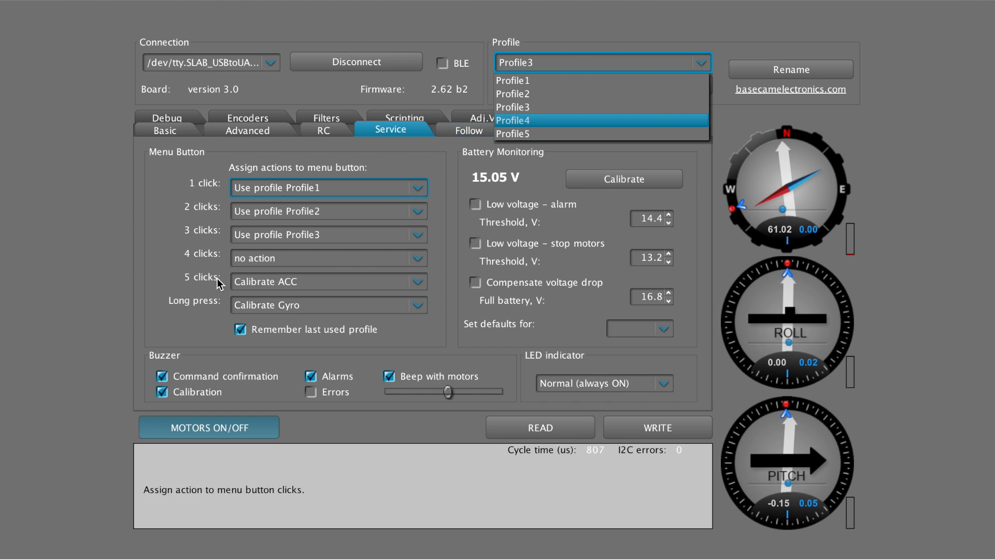
{"action": "left_click", "coordinate": [130, 265]}
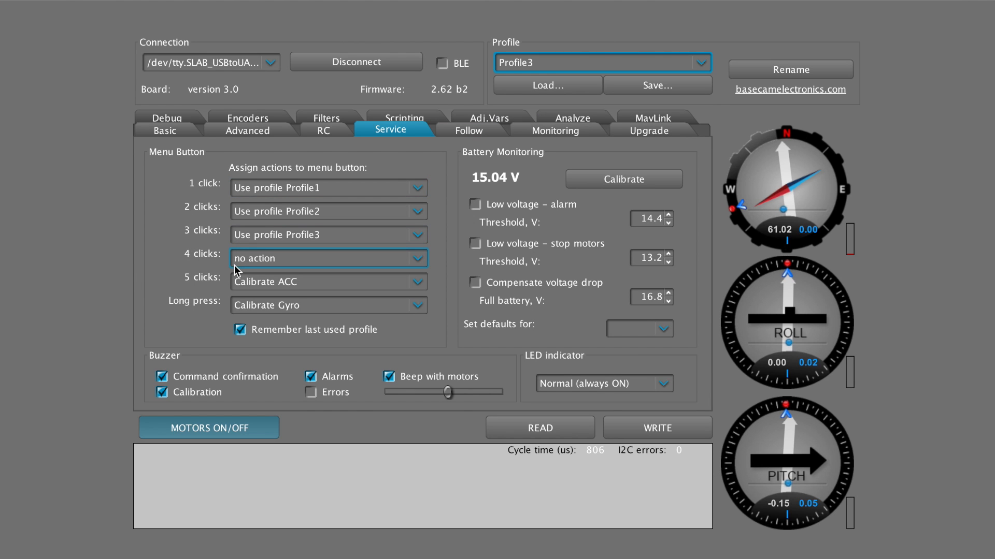
{"action": "left_click", "coordinate": [253, 260]}
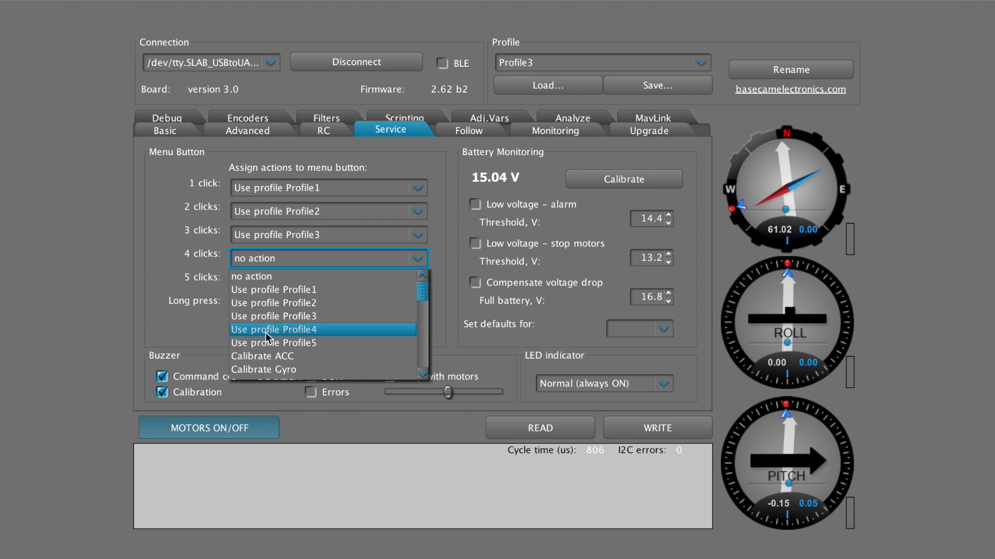
{"action": "left_click", "coordinate": [149, 330]}
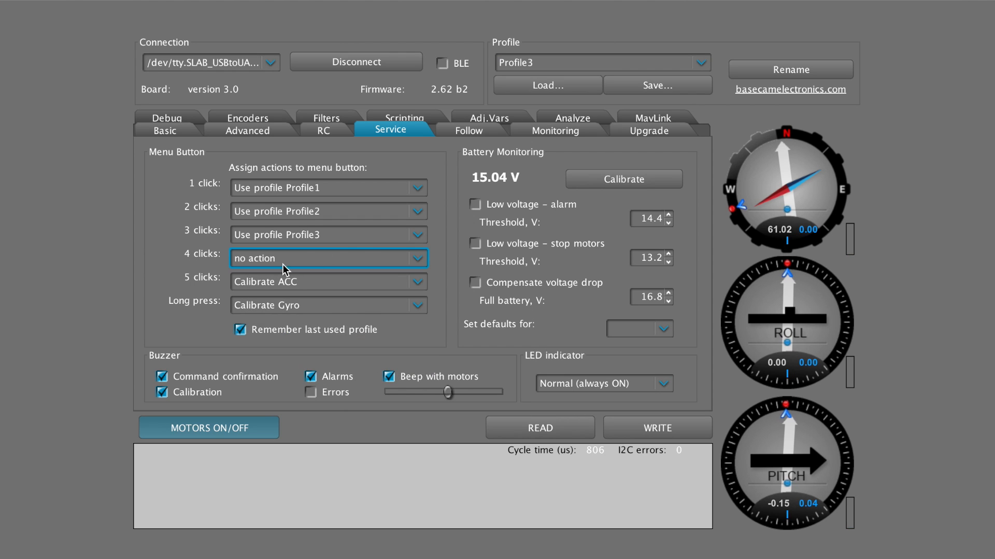
{"action": "left_click", "coordinate": [414, 262]}
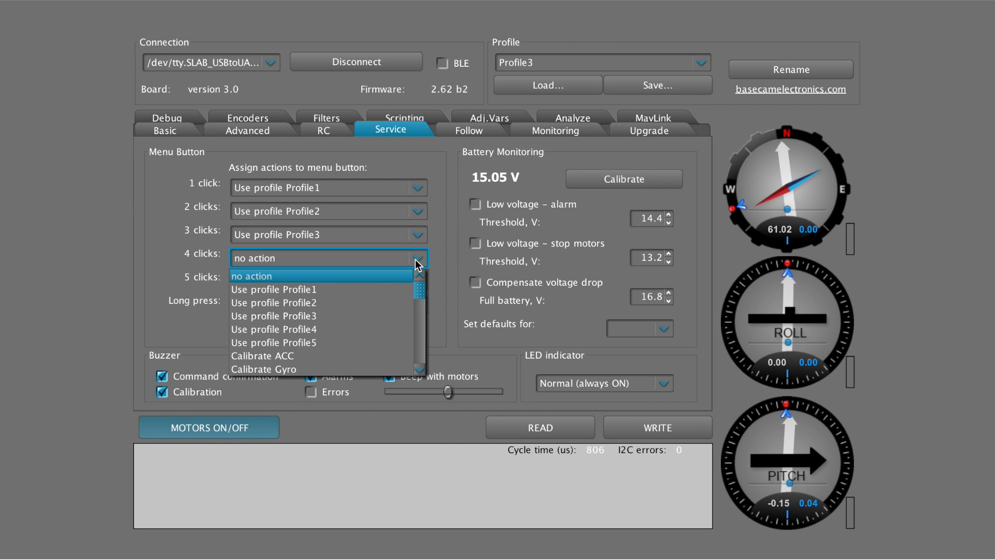
{"action": "scroll", "coordinate": [372, 306], "scroll_direction": "down", "scroll_amount": 2}
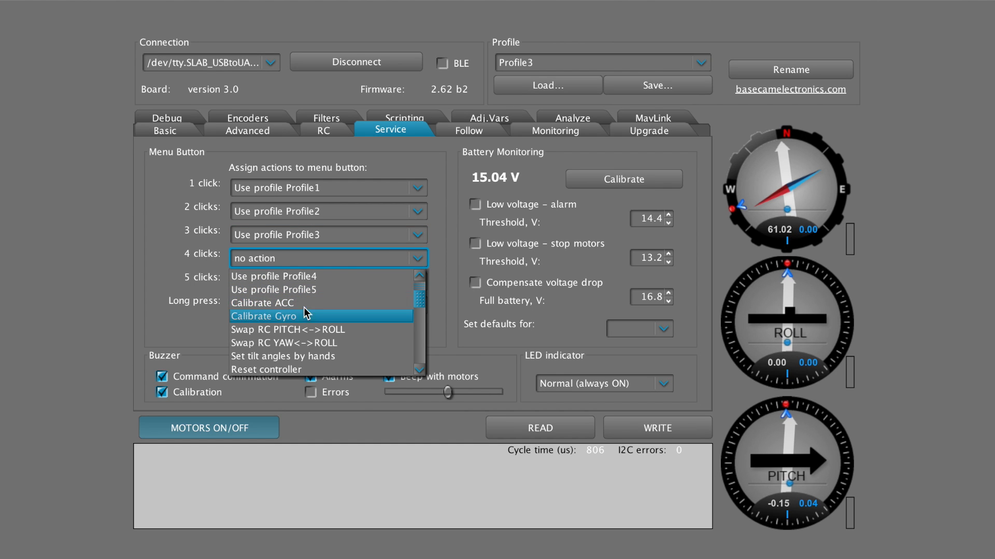
{"action": "left_click_drag", "start_coordinate": [422, 308], "coordinate": [419, 333]}
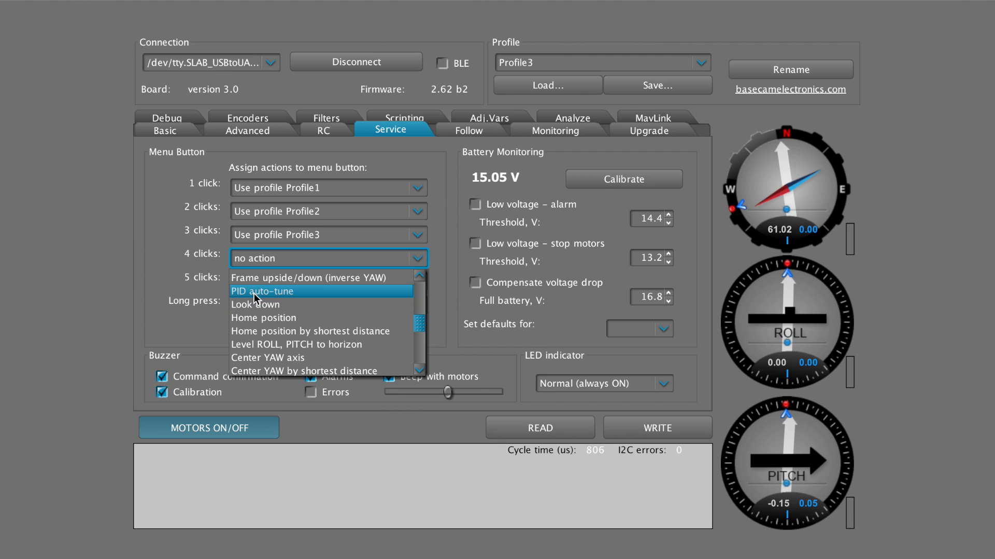
{"action": "left_click", "coordinate": [166, 269]}
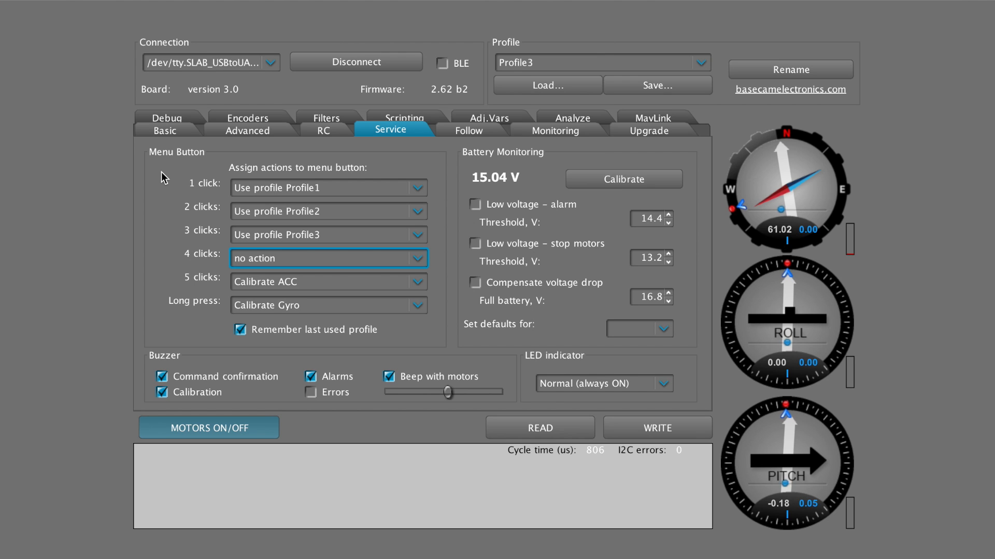
Open the PID auto-tuning configuration from the Basic PID controller settings and close it again
{"action": "left_click", "coordinate": [166, 133]}
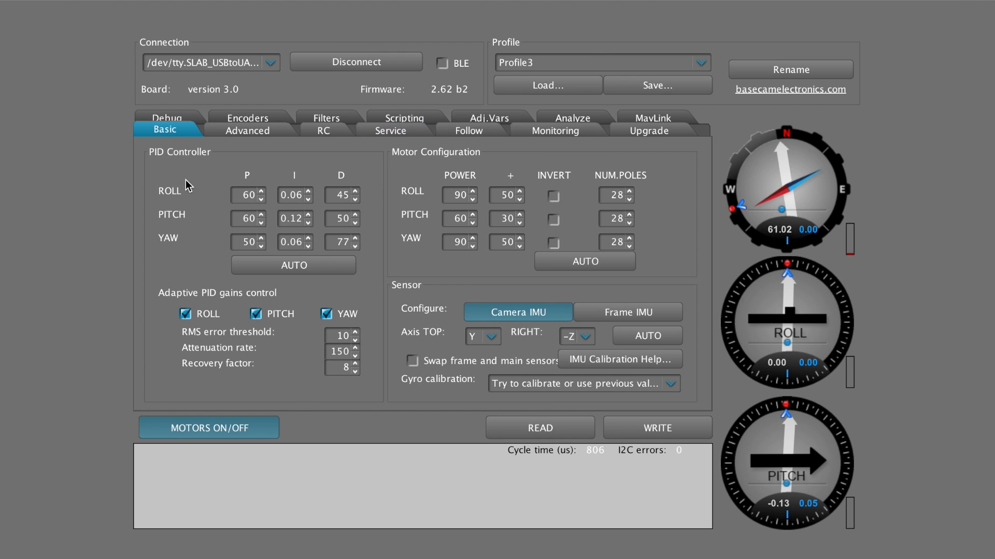
{"action": "left_click", "coordinate": [295, 265]}
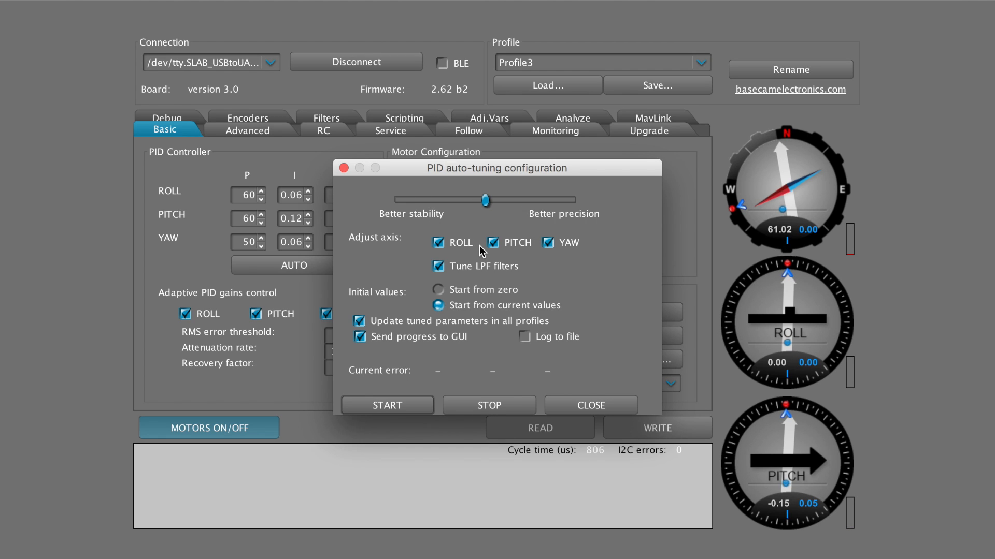
{"action": "left_click", "coordinate": [344, 169]}
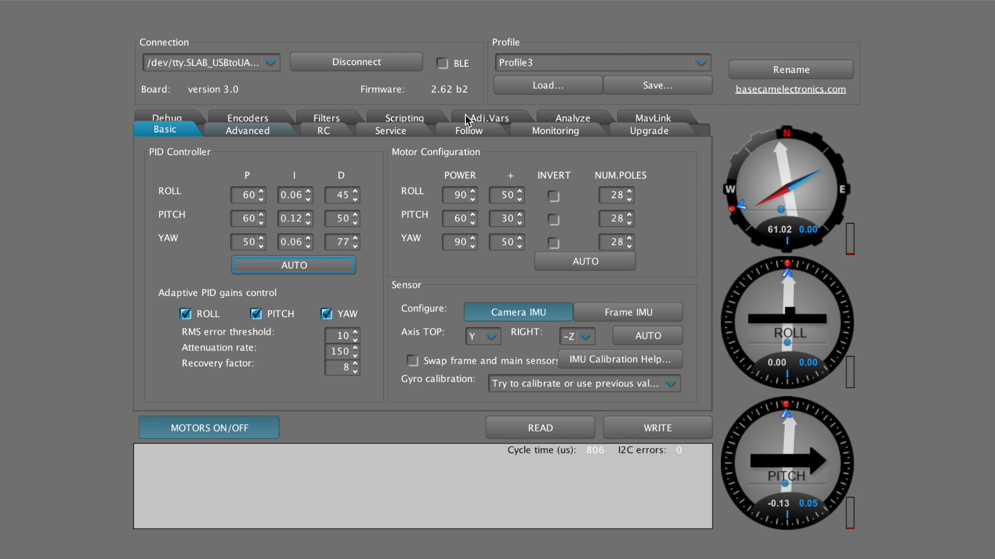
In the Service settings, adjust the buzzer volume slider down and back up, then write to the board
{"action": "left_click", "coordinate": [403, 132]}
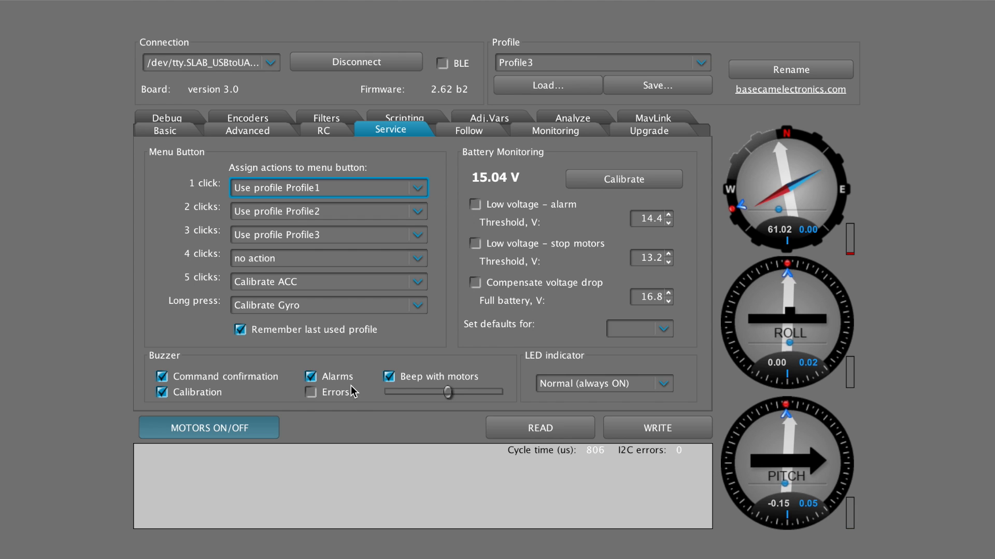
{"action": "left_click_drag", "start_coordinate": [448, 397], "coordinate": [406, 393]}
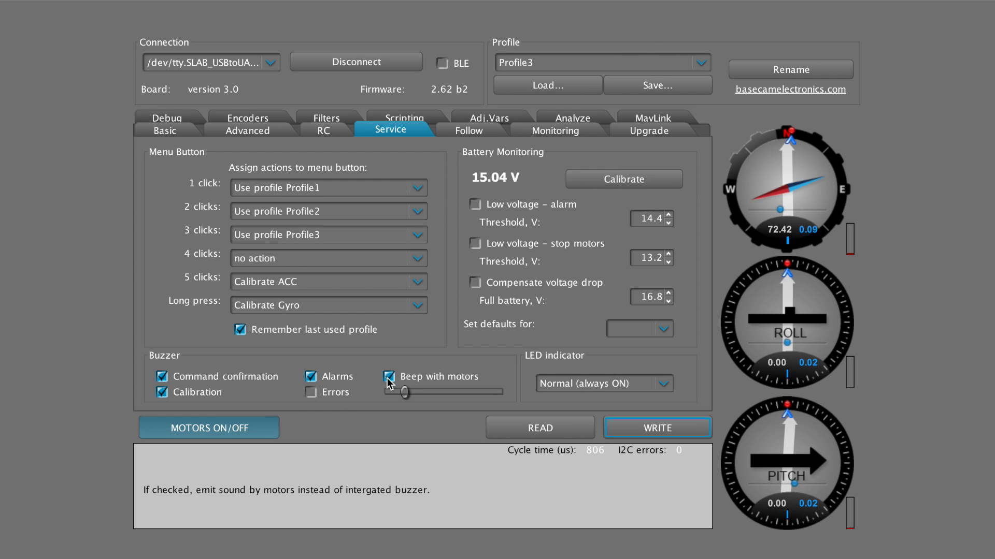
{"action": "left_click_drag", "start_coordinate": [404, 392], "coordinate": [445, 392]}
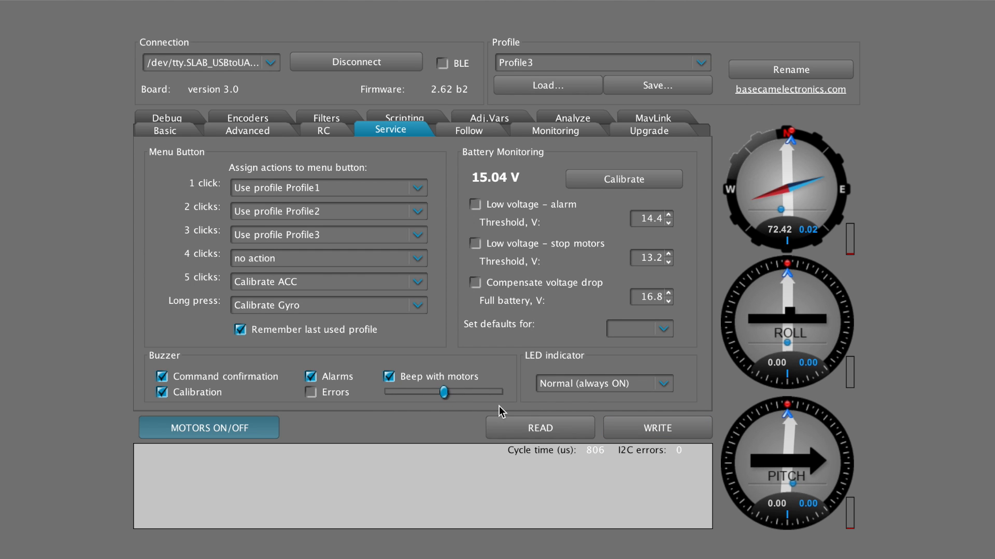
{"action": "left_click", "coordinate": [624, 428]}
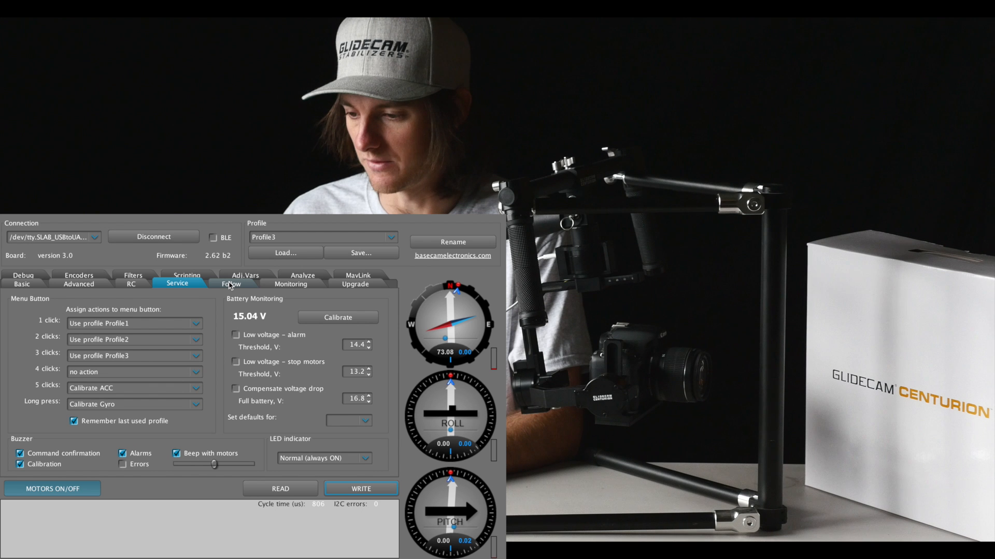
Open the Follow mode settings
{"action": "left_click", "coordinate": [469, 130]}
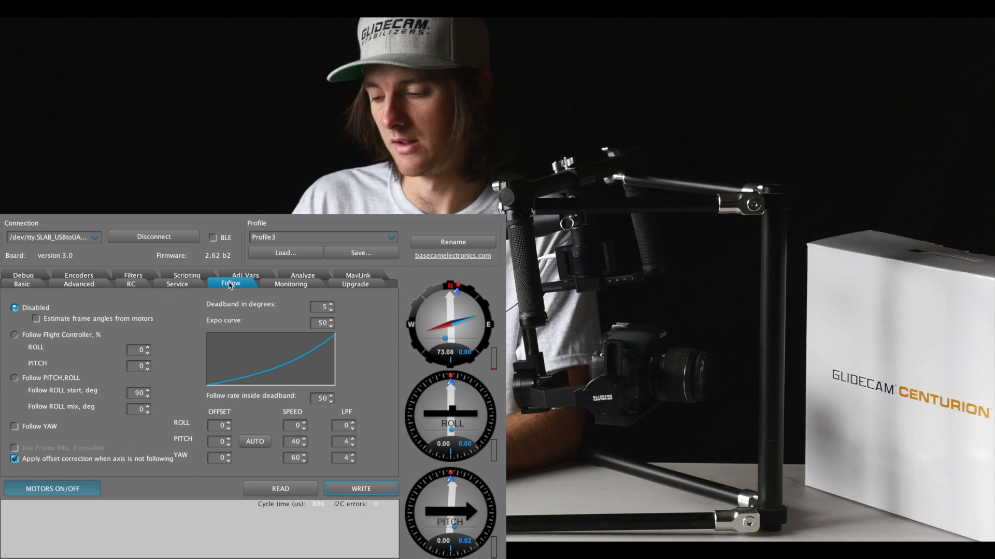